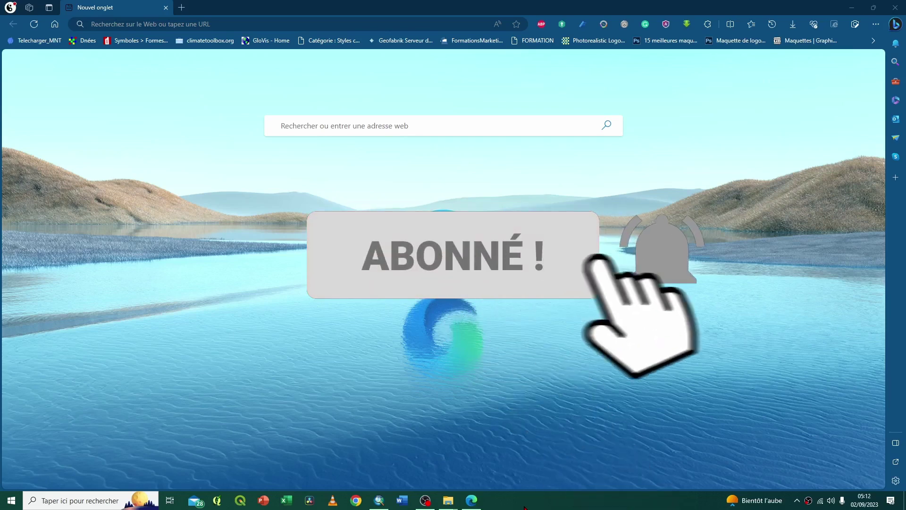
# Open glovis.usgs.gov, launch the GloVis viewer and dismiss the tour offer.
pyautogui.click(261, 22)
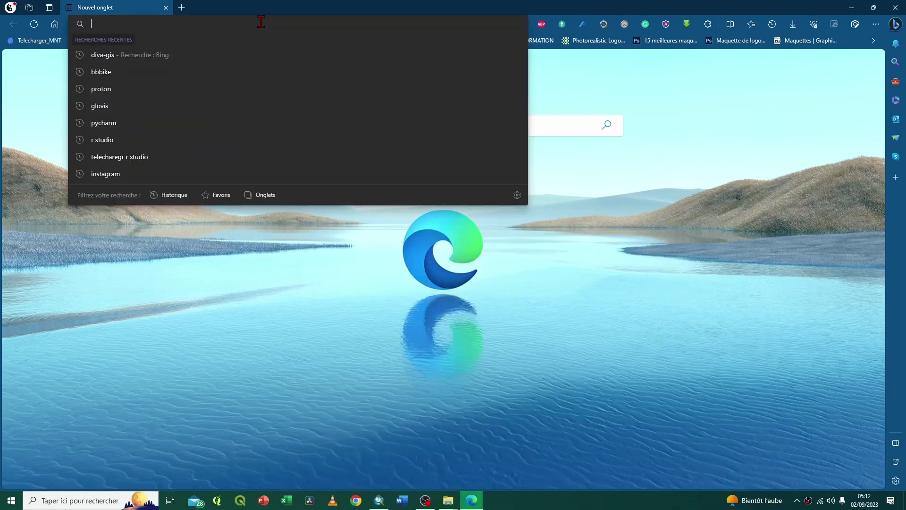
pyautogui.write('GLOVIS.usgs.gov')
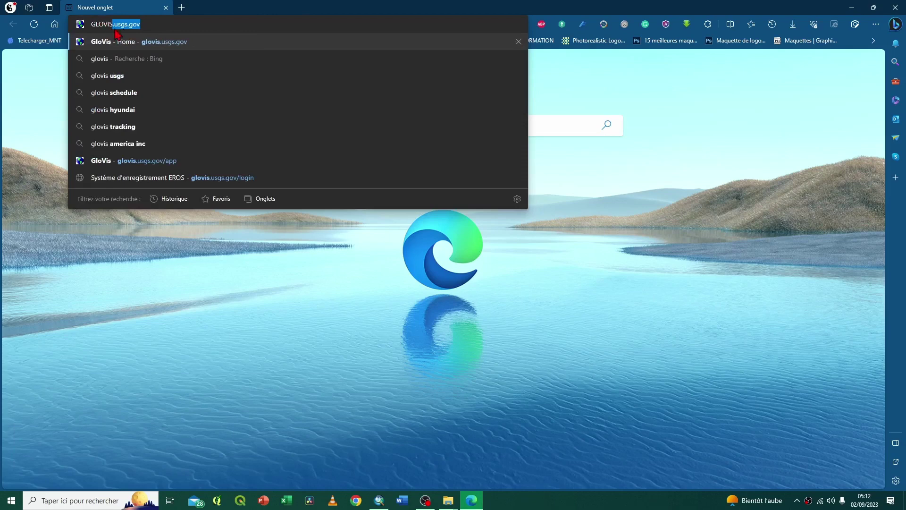
pyautogui.press('Return')
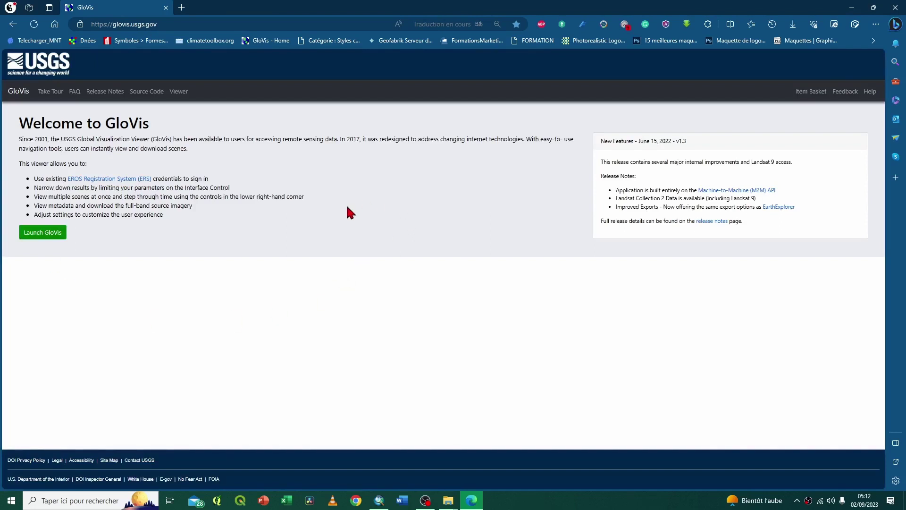
pyautogui.click(42, 232)
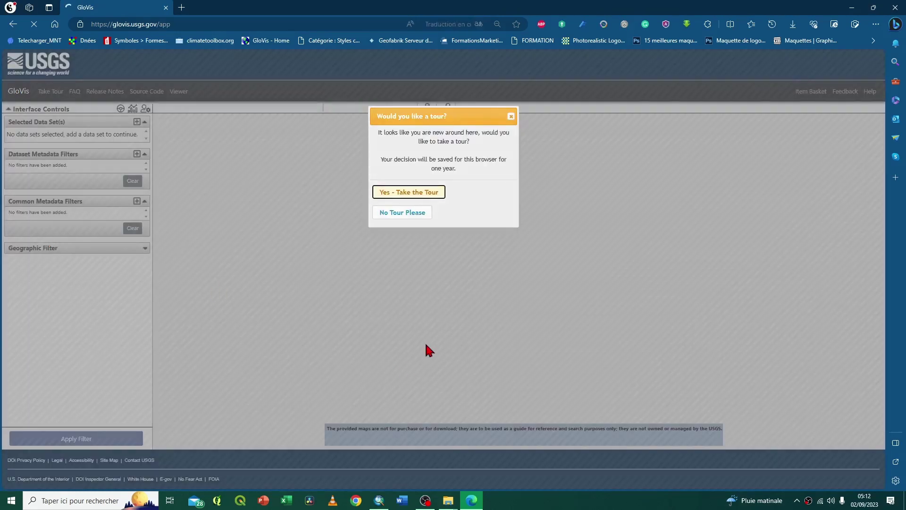
pyautogui.click(511, 116)
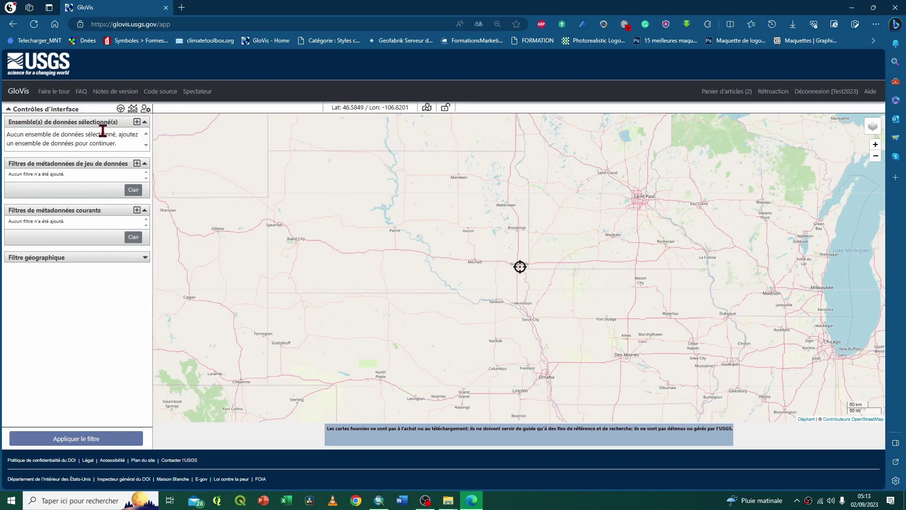
# Add the SRTM void-filled dataset (Comblement du vide SRTM) to the selected datasets.
pyautogui.click(137, 123)
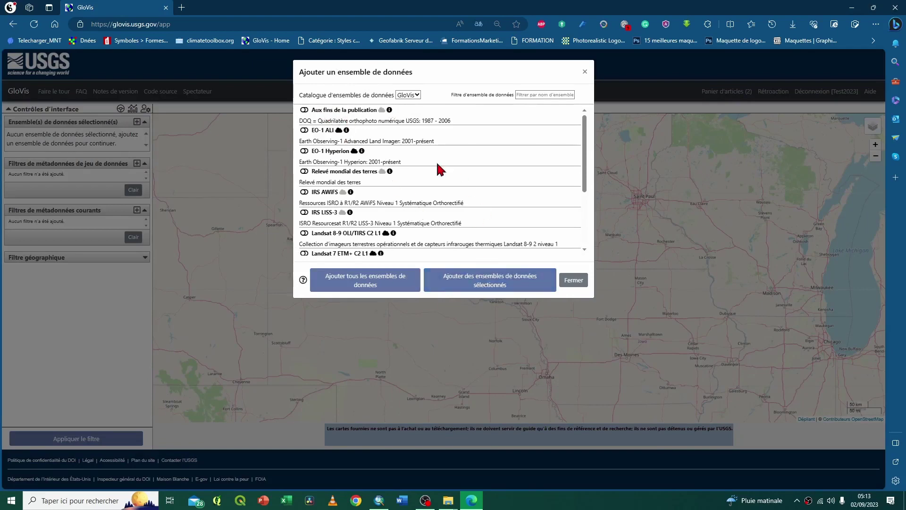
pyautogui.scroll(-3, 440, 189)
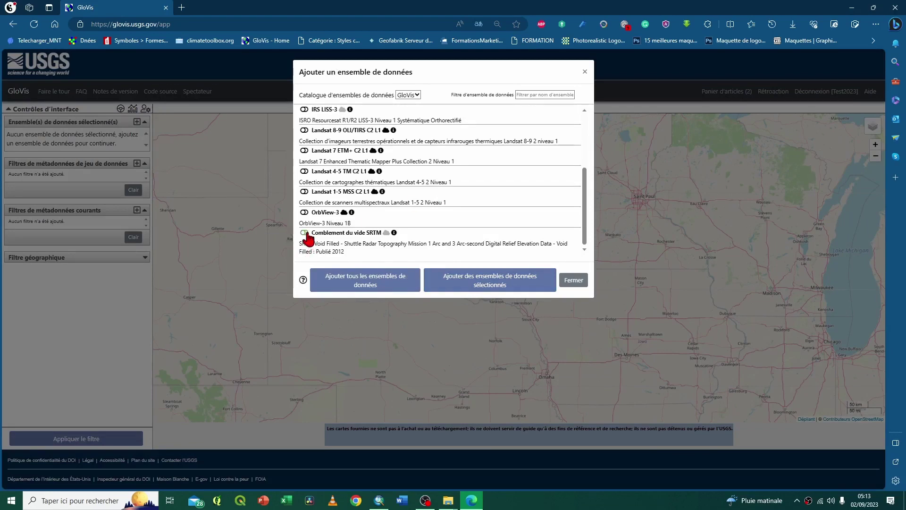
pyautogui.click(305, 233)
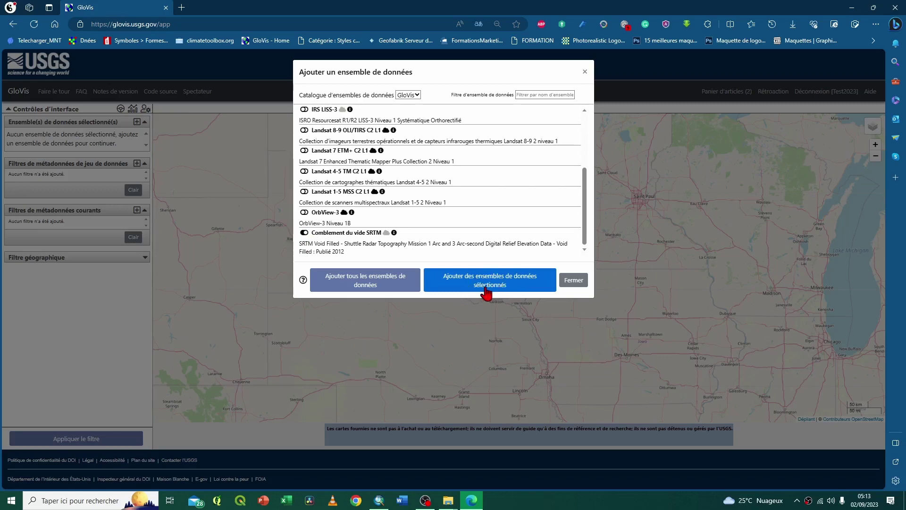
pyautogui.click(504, 283)
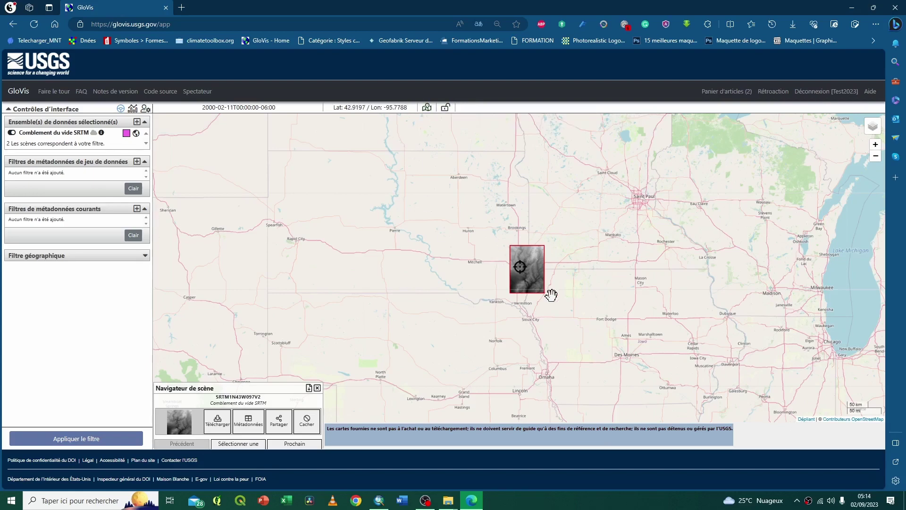
# Examine the ways to jump to a location: latitude/longitude, scene ID and WRS path/row, without entering any values.
pyautogui.moveTo(548, 296); pyautogui.dragTo(540, 287)
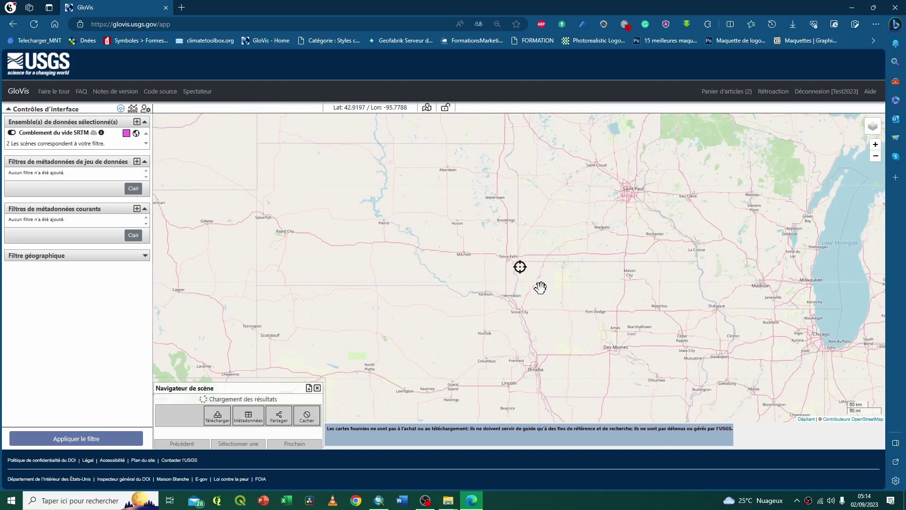
pyautogui.click(427, 108)
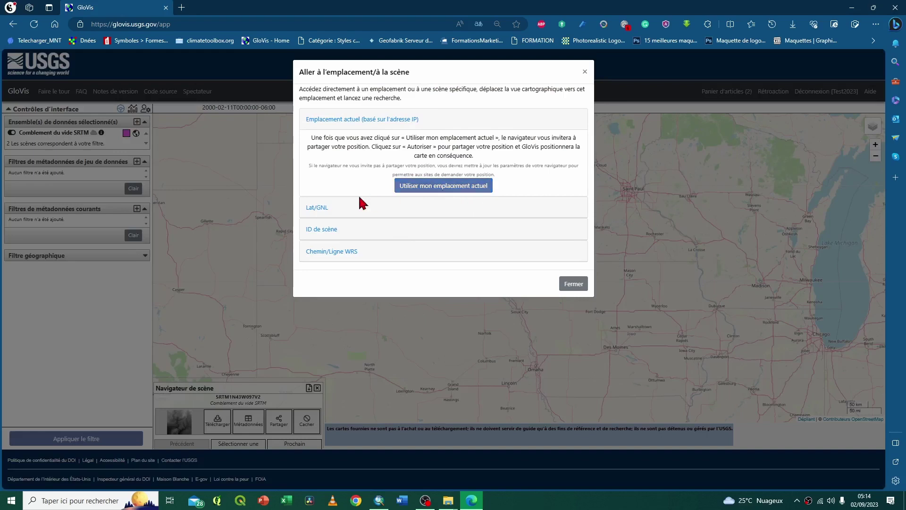
pyautogui.click(316, 207)
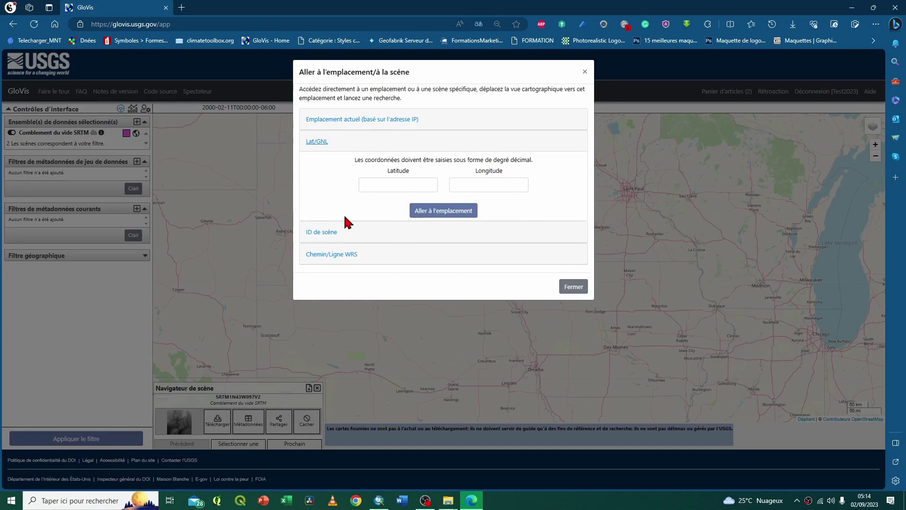
pyautogui.click(324, 232)
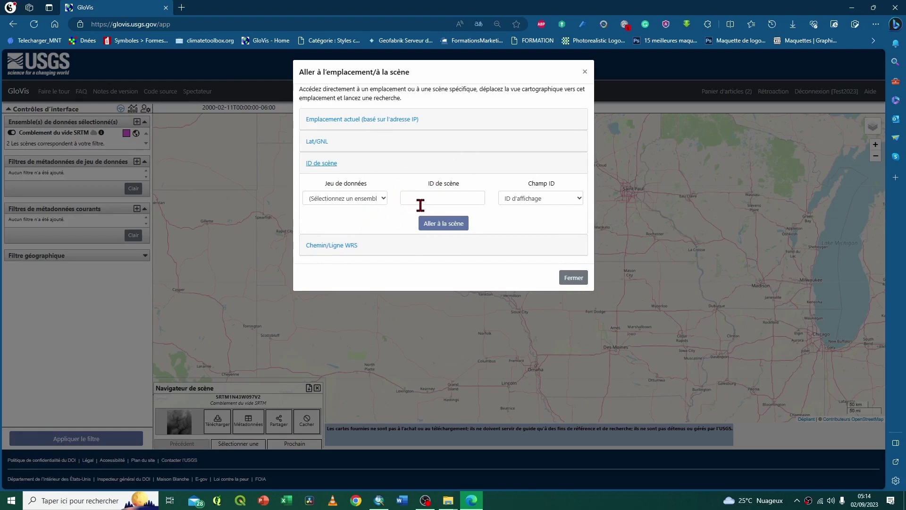
pyautogui.click(342, 246)
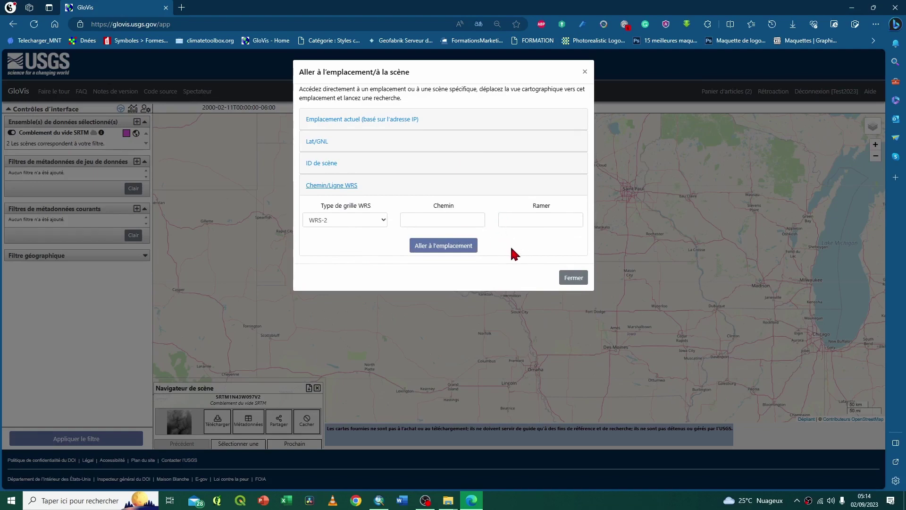
pyautogui.click(585, 72)
# Center the map just southeast of El Jadida, Morocco, to load the SRTM scene there.
pyautogui.scroll(-1, 590, 313)
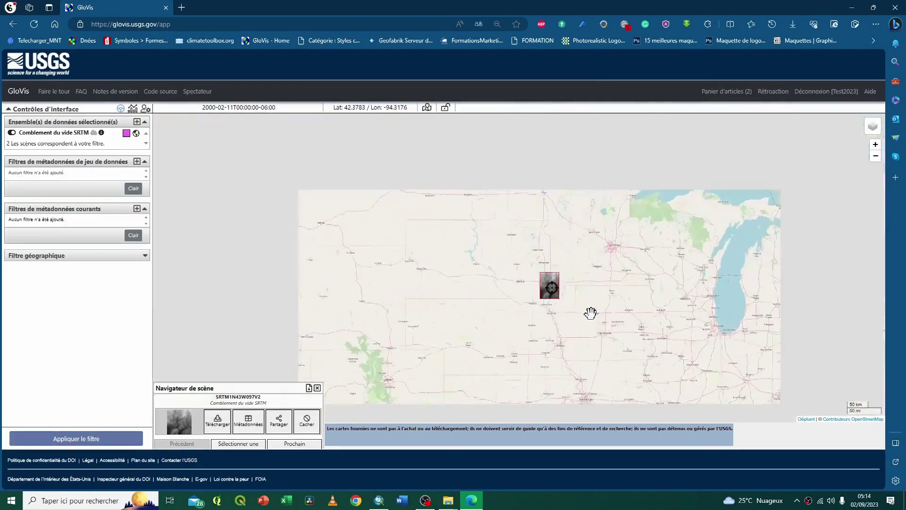
pyautogui.scroll(-3, 521, 285)
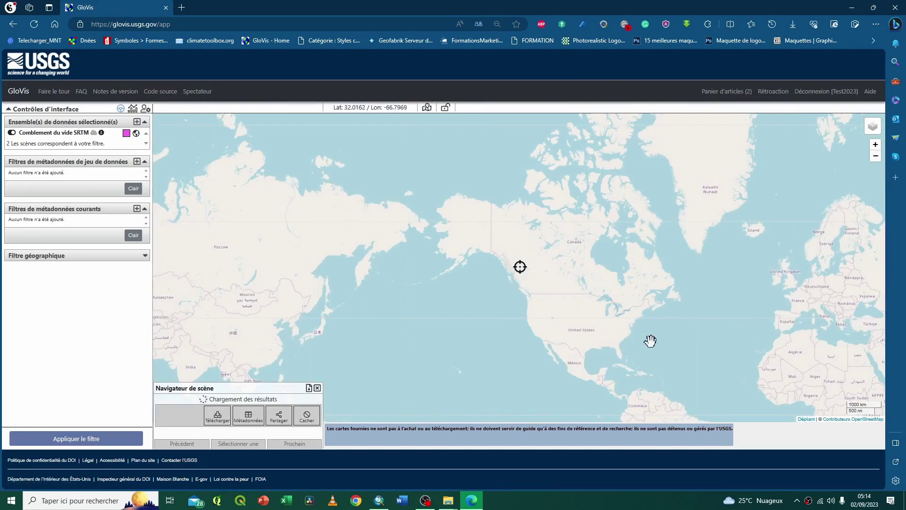
pyautogui.moveTo(649, 338); pyautogui.dragTo(416, 272)
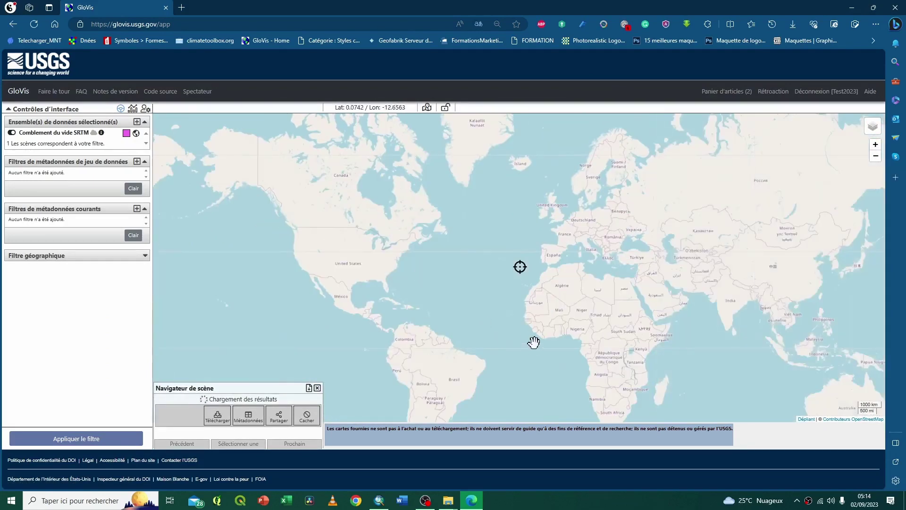
pyautogui.moveTo(573, 321); pyautogui.dragTo(546, 310)
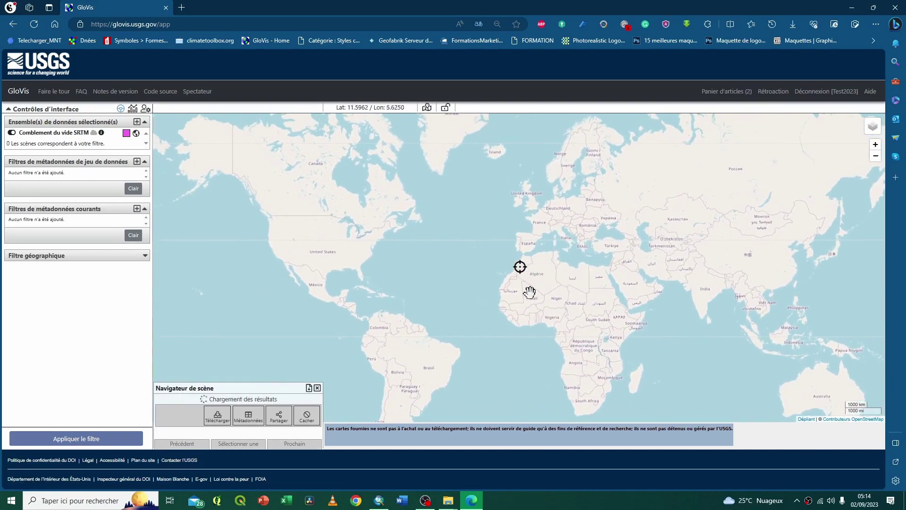
pyautogui.scroll(4, 515, 295)
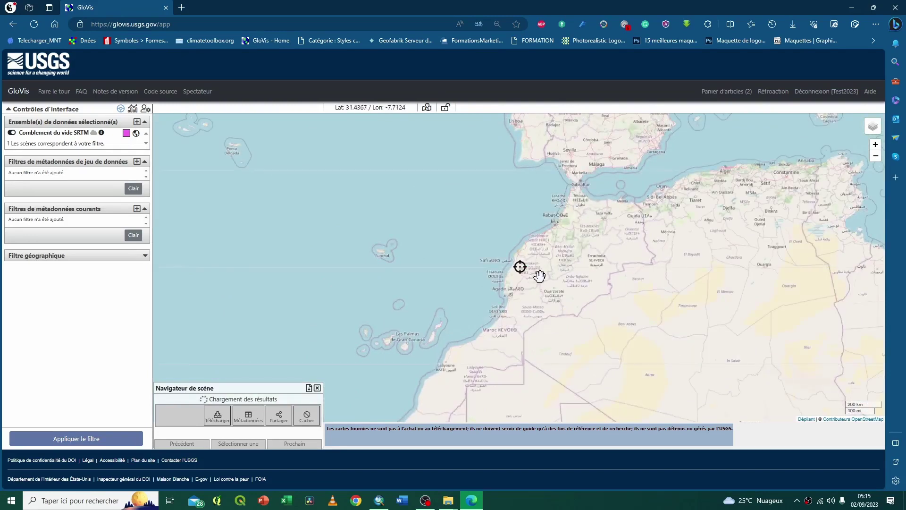
pyautogui.moveTo(549, 280); pyautogui.dragTo(460, 258)
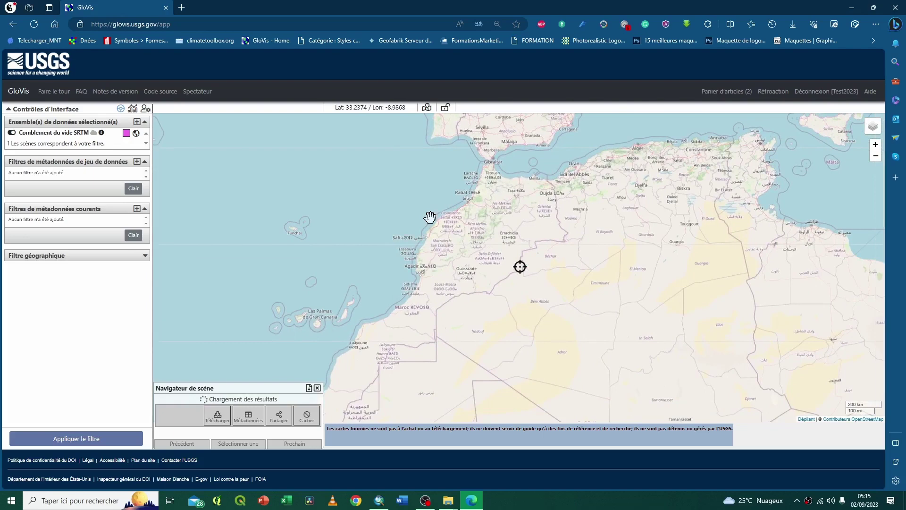
pyautogui.scroll(5, 430, 217)
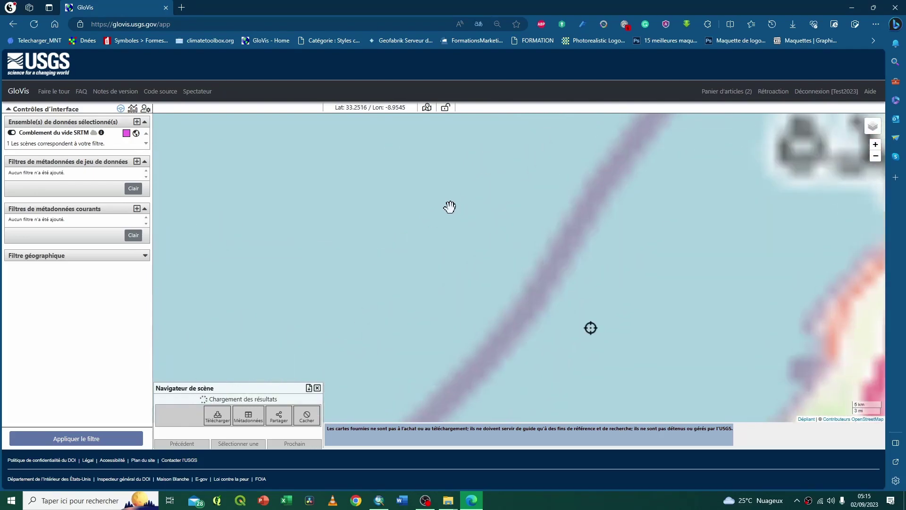
pyautogui.scroll(2, 520, 259)
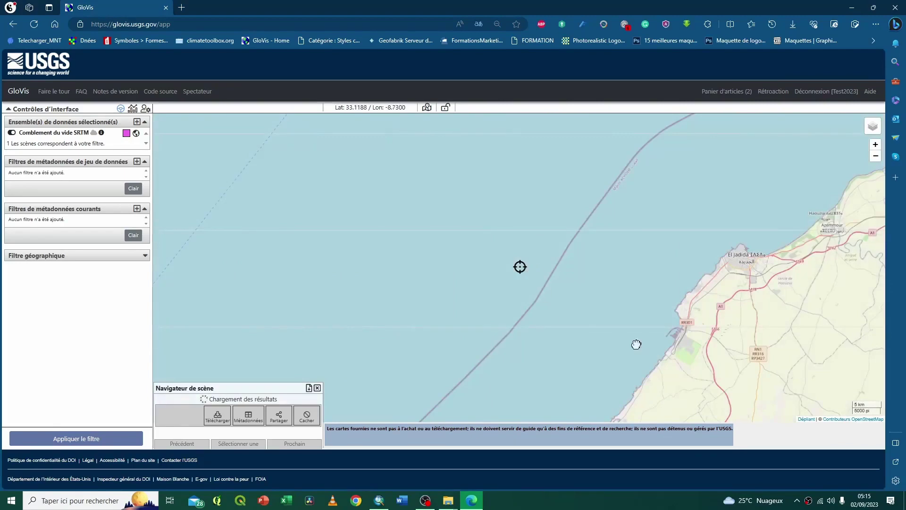
pyautogui.moveTo(637, 344); pyautogui.dragTo(495, 299)
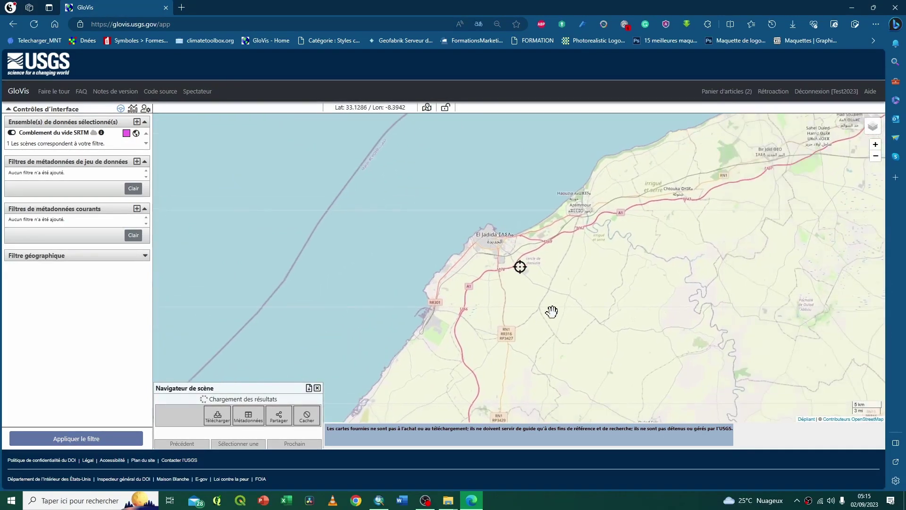
pyautogui.moveTo(551, 312); pyautogui.dragTo(519, 273)
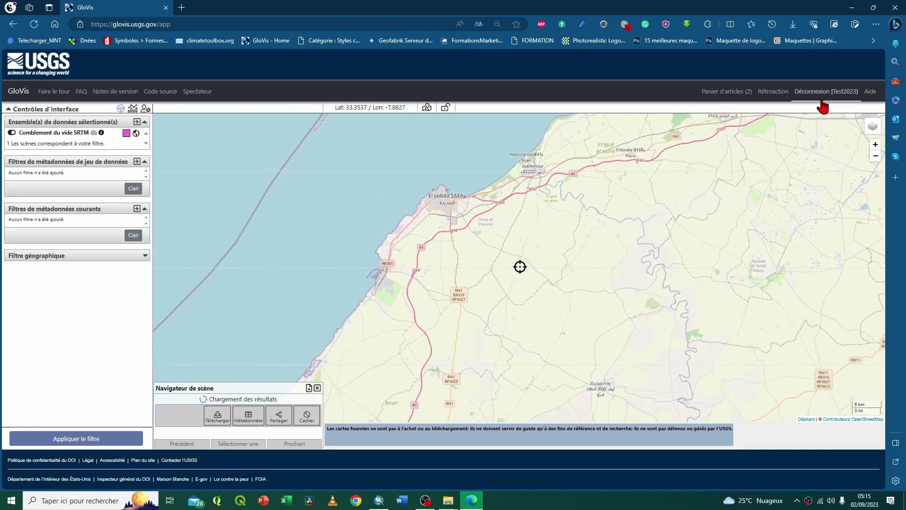
# Browse the neighbouring SRTM scenes south of El Jadida and recenter the map to load the scene covering Casablanca.
pyautogui.moveTo(872, 129)
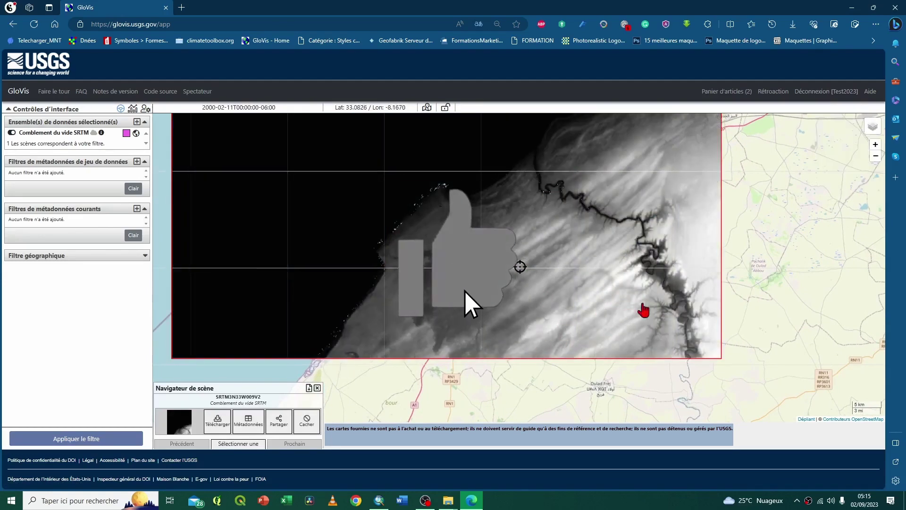
pyautogui.moveTo(765, 324); pyautogui.dragTo(661, 284)
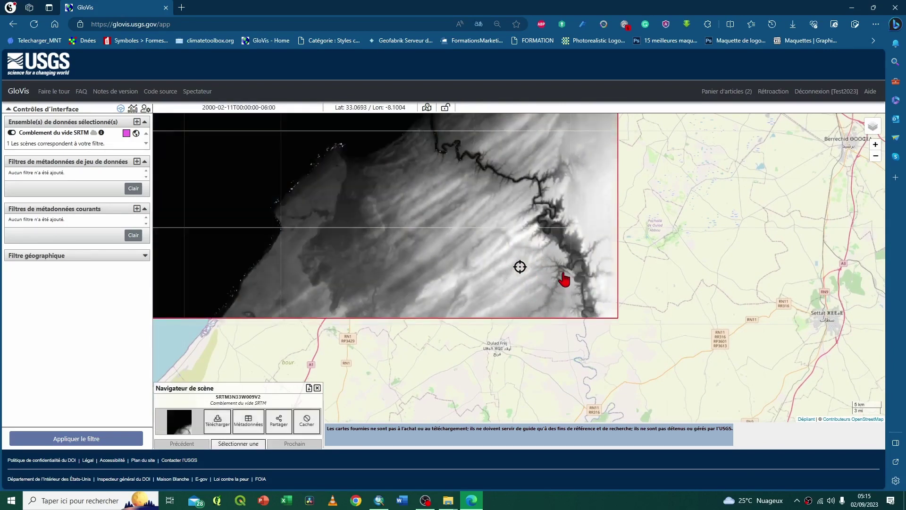
pyautogui.moveTo(692, 358); pyautogui.dragTo(596, 290)
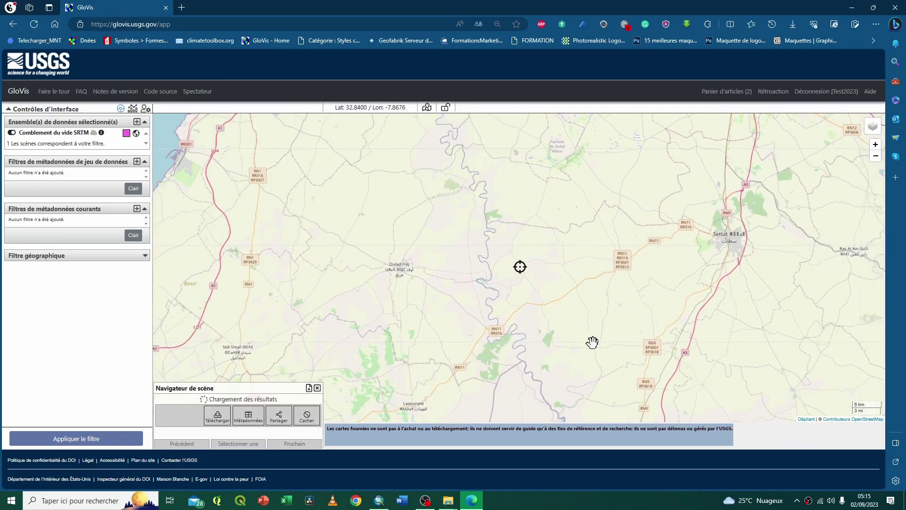
pyautogui.moveTo(593, 340); pyautogui.dragTo(625, 287)
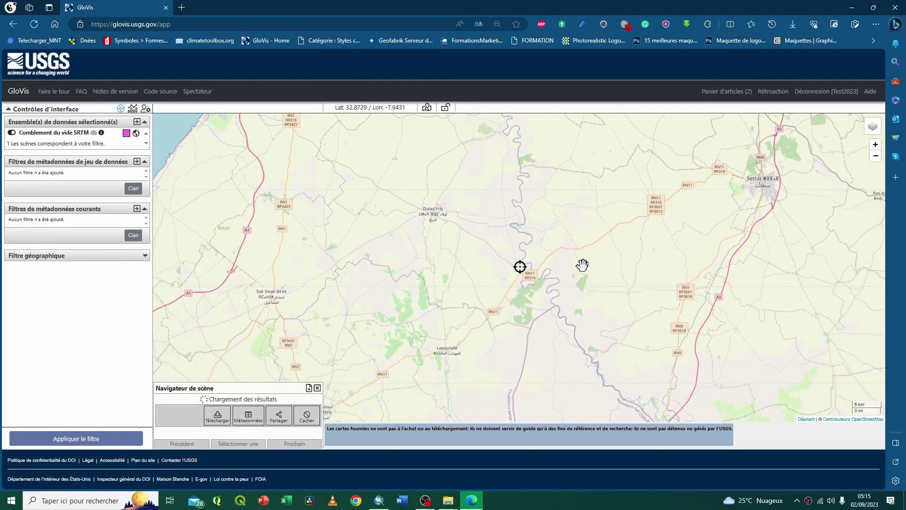
pyautogui.scroll(-2, 582, 265)
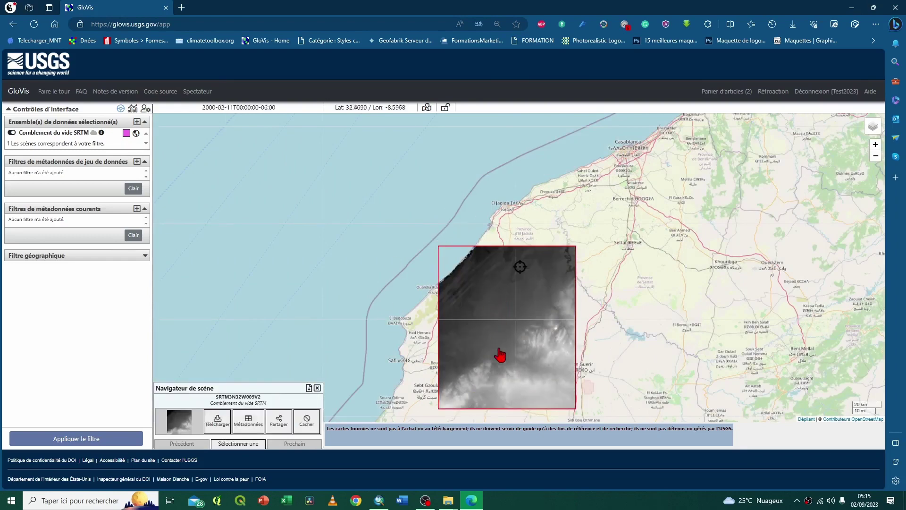
pyautogui.moveTo(588, 301); pyautogui.dragTo(546, 307)
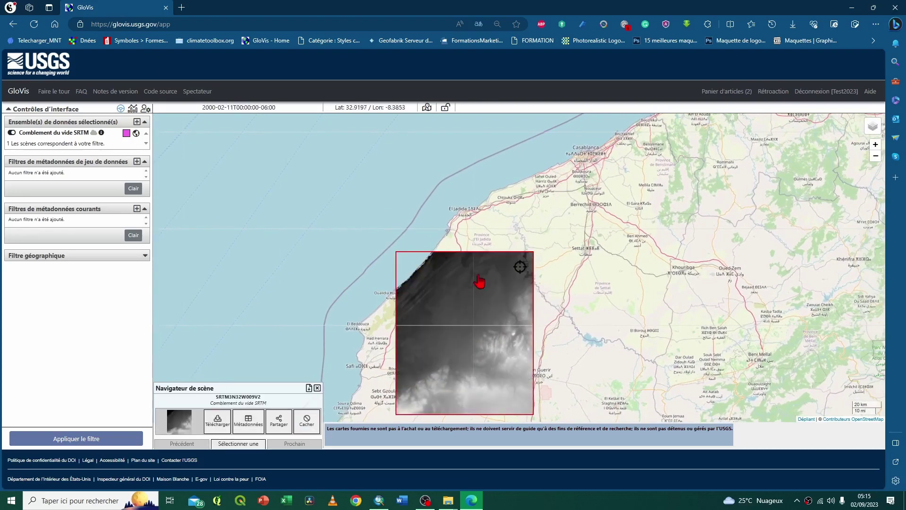
pyautogui.moveTo(561, 240); pyautogui.dragTo(541, 267)
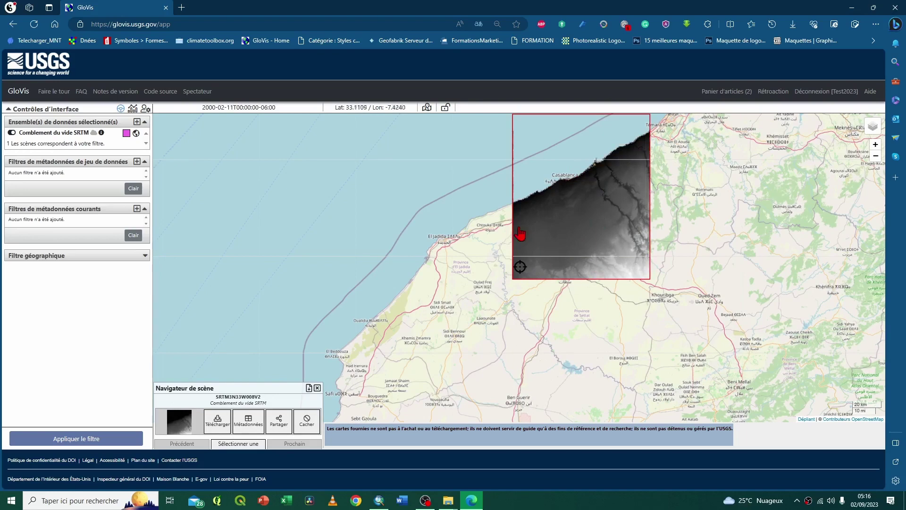
# Preview the Casablanca SRTM scene, start its BIL 3 arc-second download and return to the GloVis page.
pyautogui.click(184, 429)
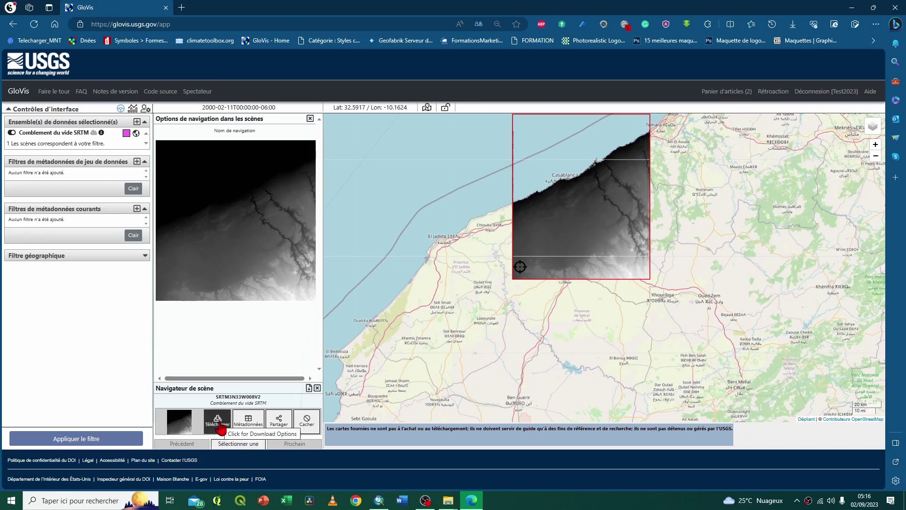
pyautogui.click(220, 425)
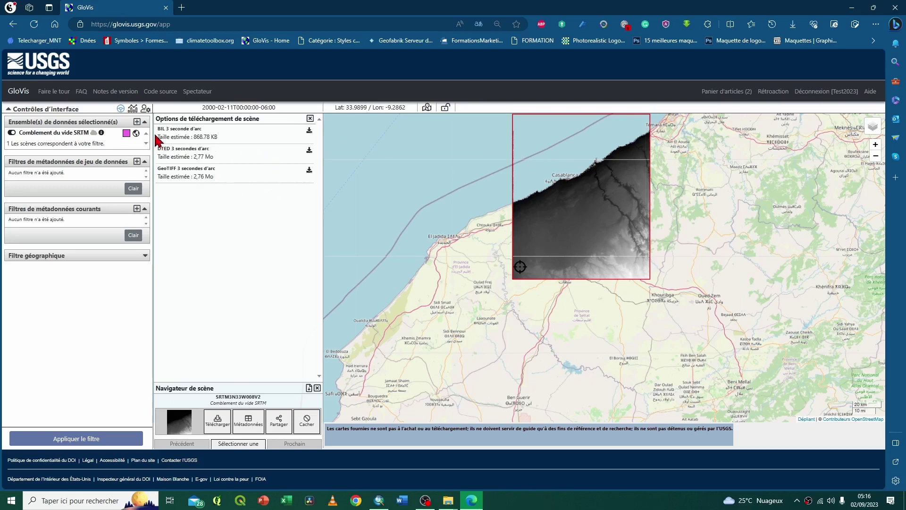
pyautogui.click(310, 135)
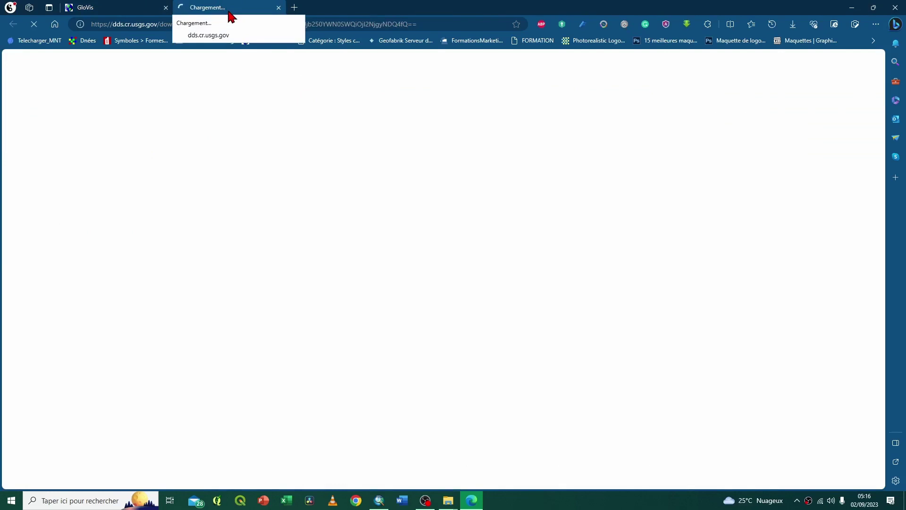
pyautogui.click(111, 12)
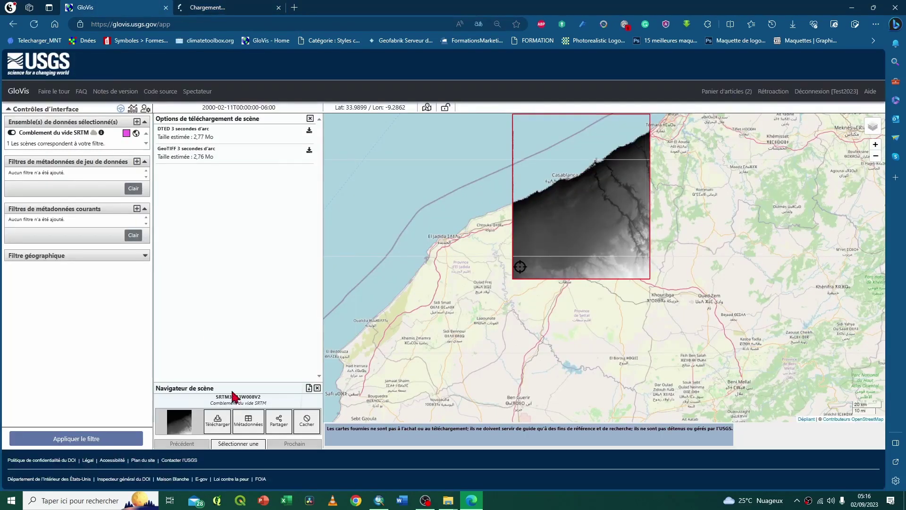
# Review the Casablanca SRTM scene's metadata, from its entity ID and resolution down to its decimal corner coordinates.
pyautogui.click(253, 430)
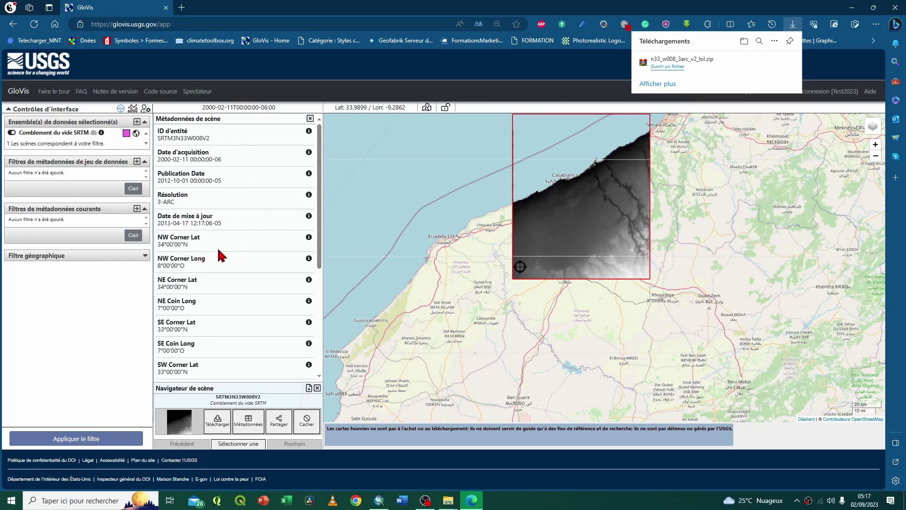
pyautogui.scroll(-4, 243, 276)
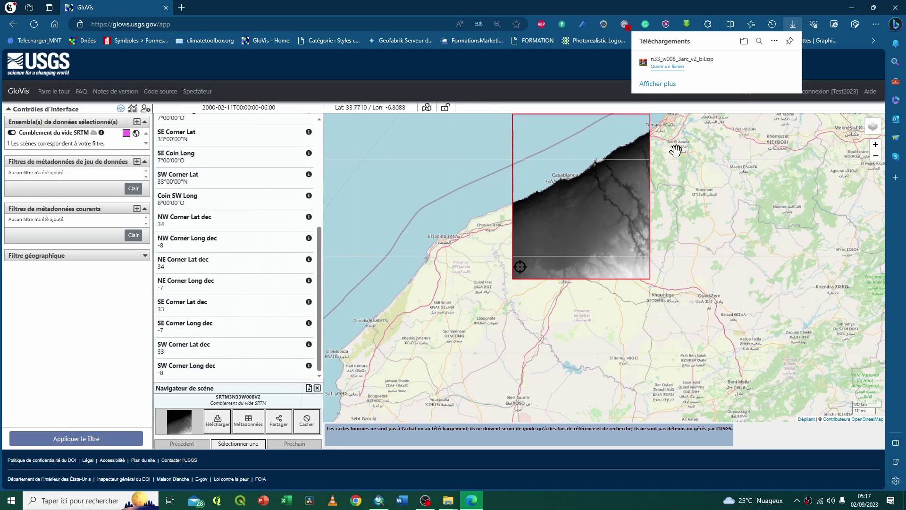
# Switch to File Explorer and extract n33_w008_3arc_v2_bil.zip from the BD downloads folder into a subfolder of the same name.
pyautogui.moveTo(723, 67)
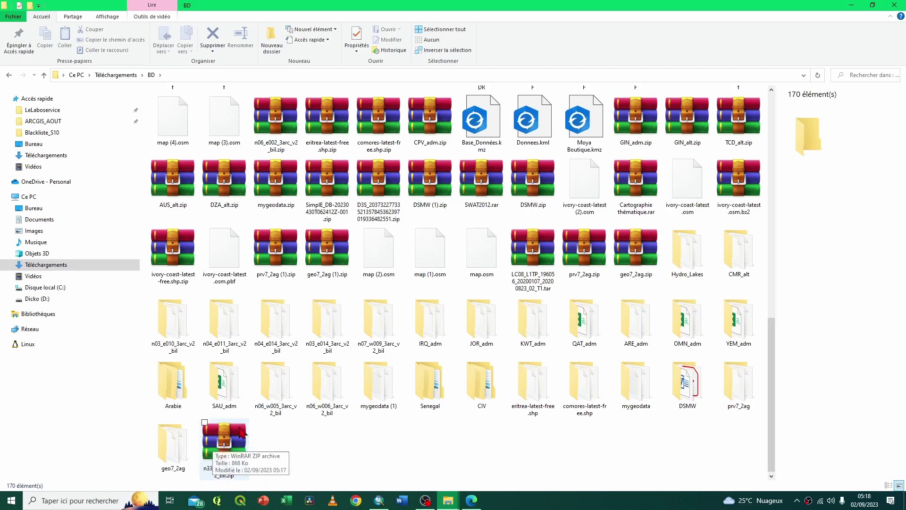
pyautogui.click(225, 450)
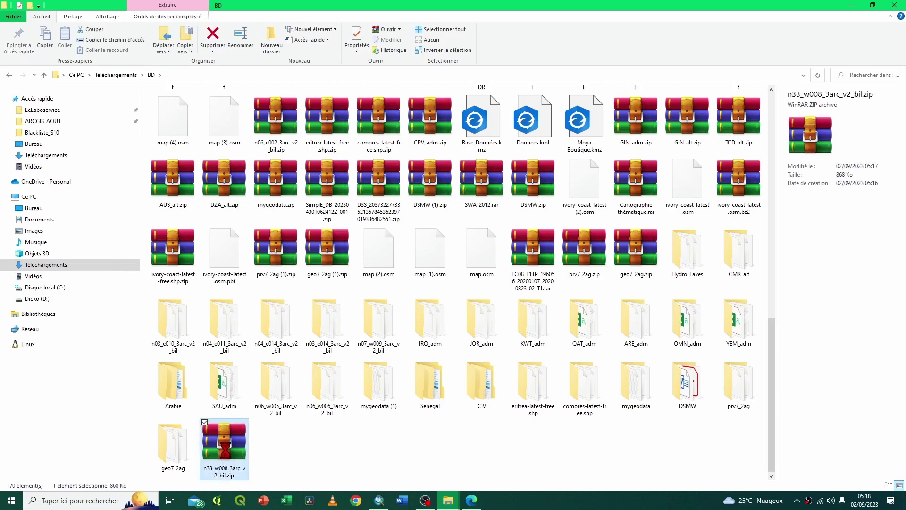
pyautogui.rightClick(226, 455)
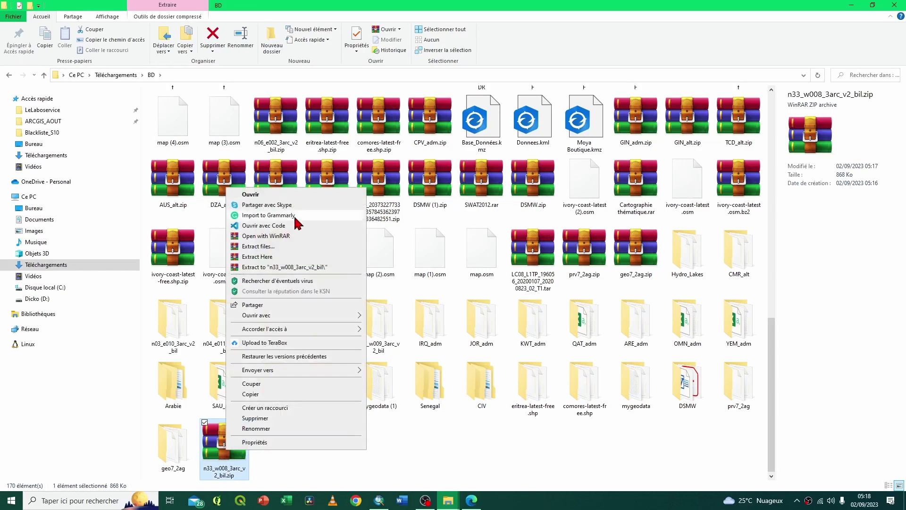
pyautogui.click(275, 267)
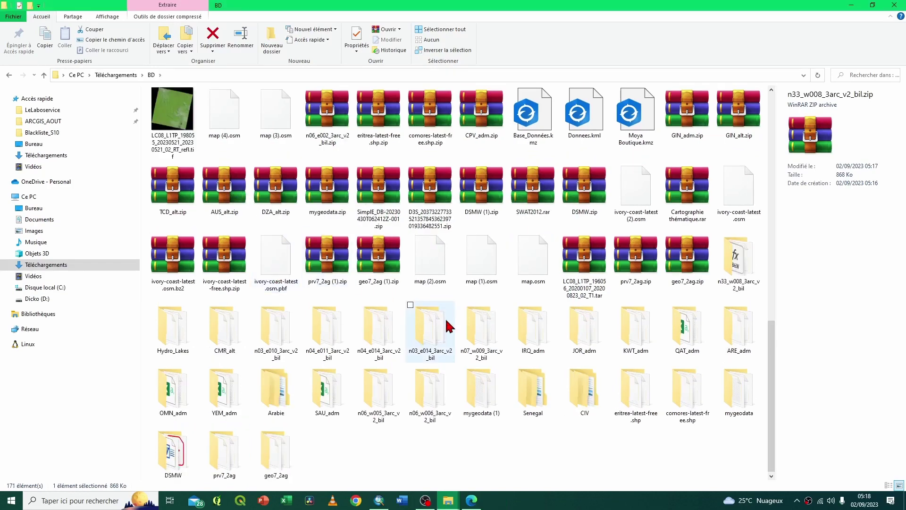
# Find and open the extracted n33_w008_3arc_v2_bil folder in BD, and display its files as large icons.
pyautogui.scroll(10, 448, 326)
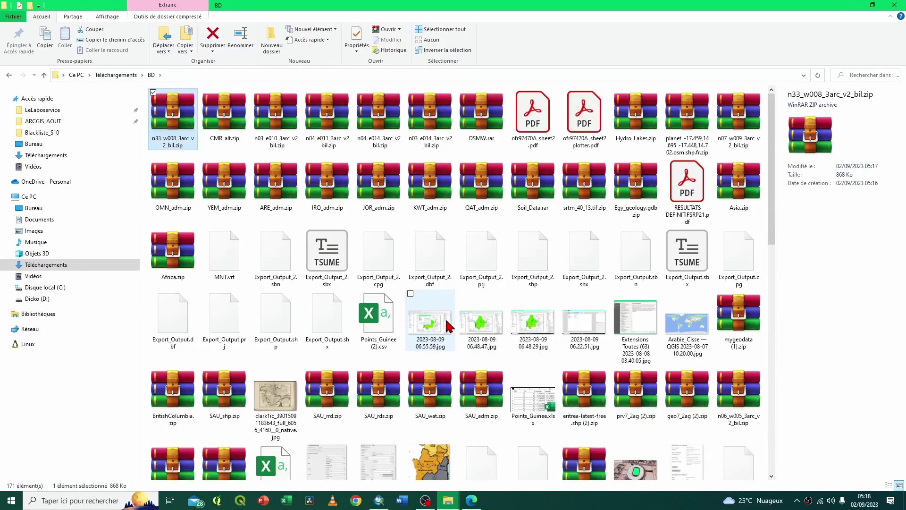
pyautogui.click(427, 75)
pyautogui.press('Escape')
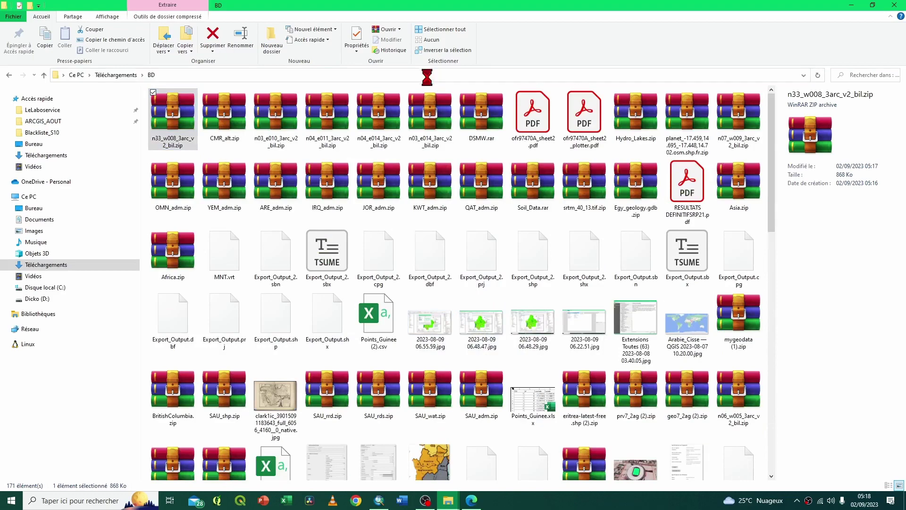
pyautogui.scroll(-10, 434, 227)
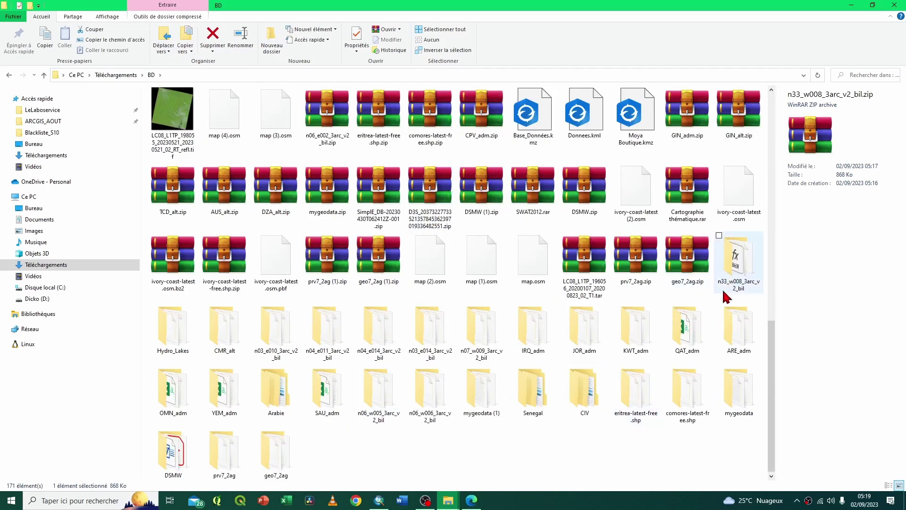
pyautogui.doubleClick(738, 286)
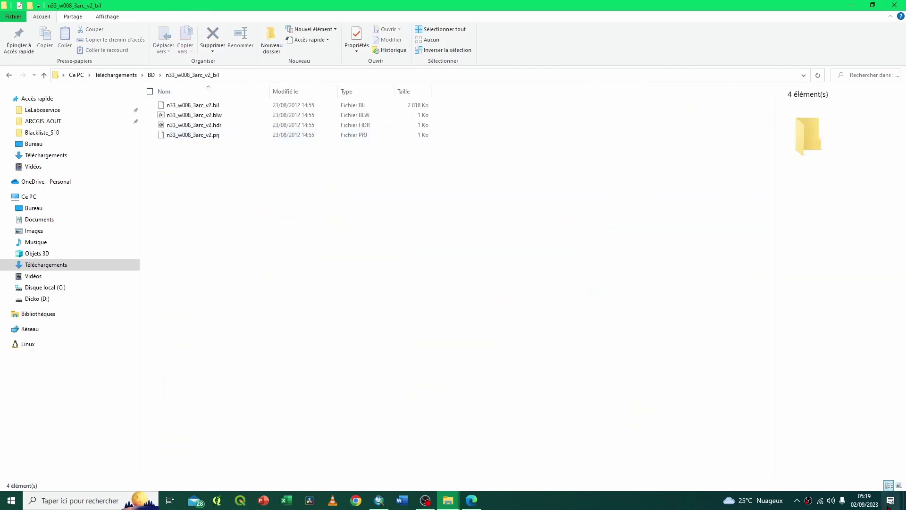
pyautogui.click(900, 486)
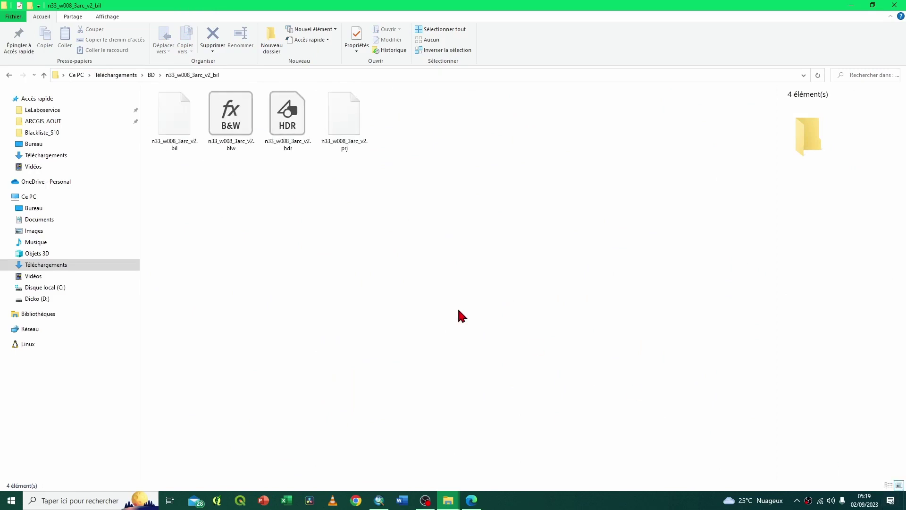